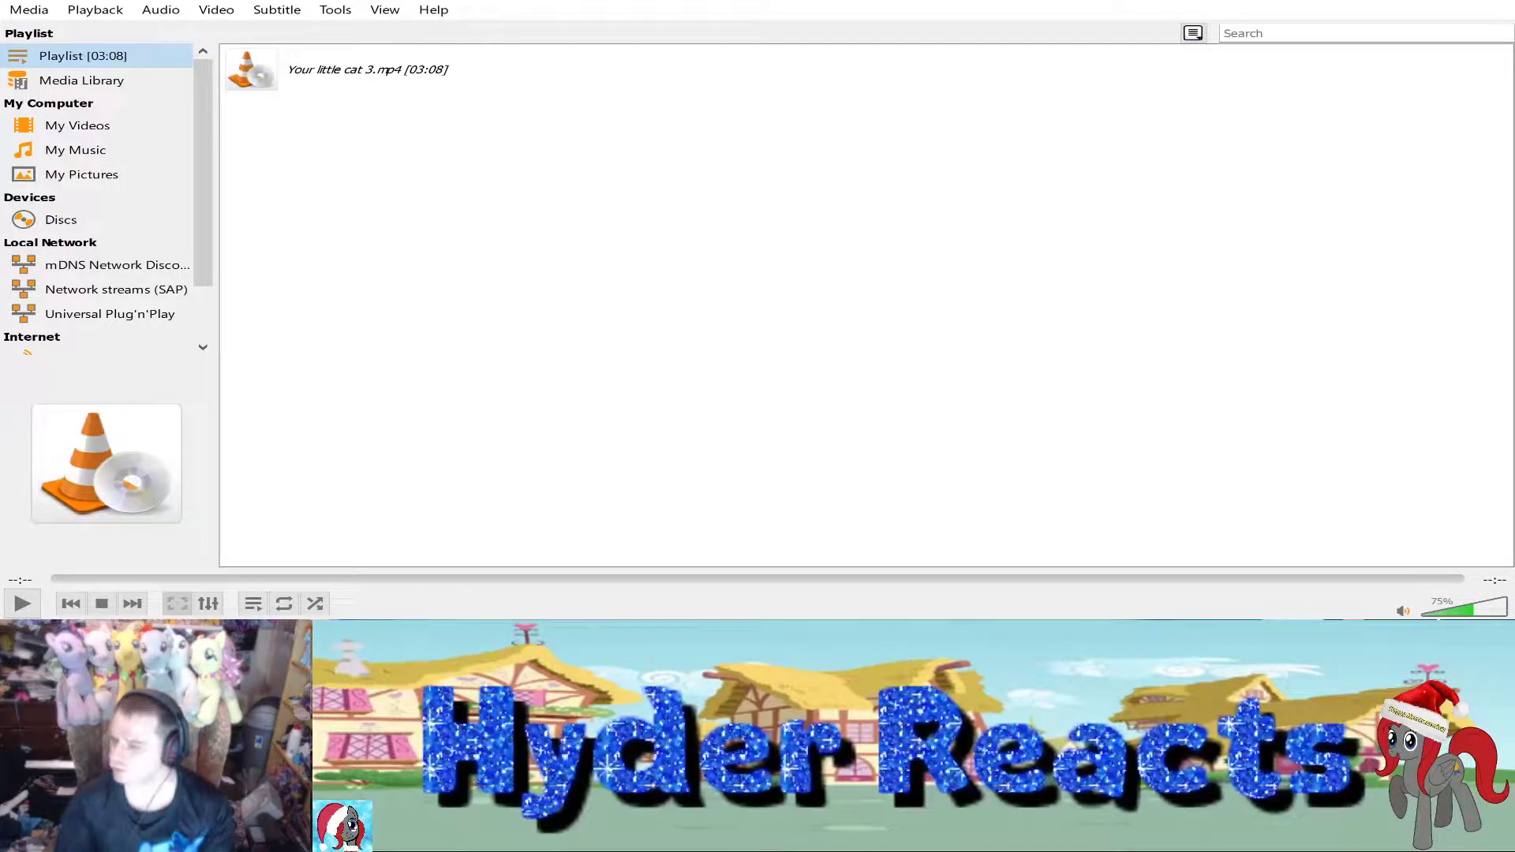
- Select 'Your little cat 3.mp4' in the VLC playlist and start it playing
key("Down")
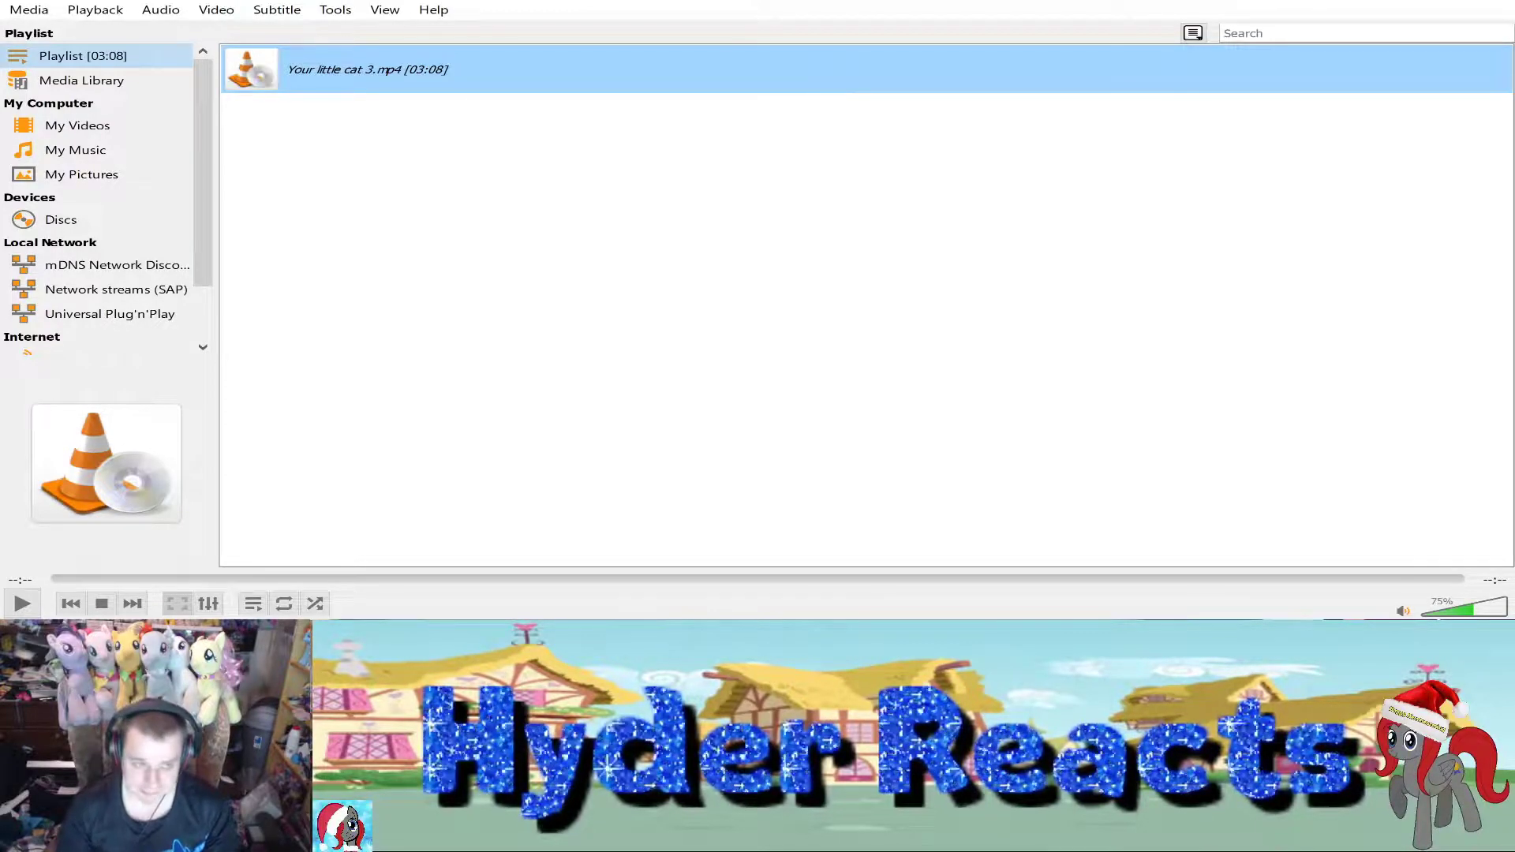
left_click(830, 355)
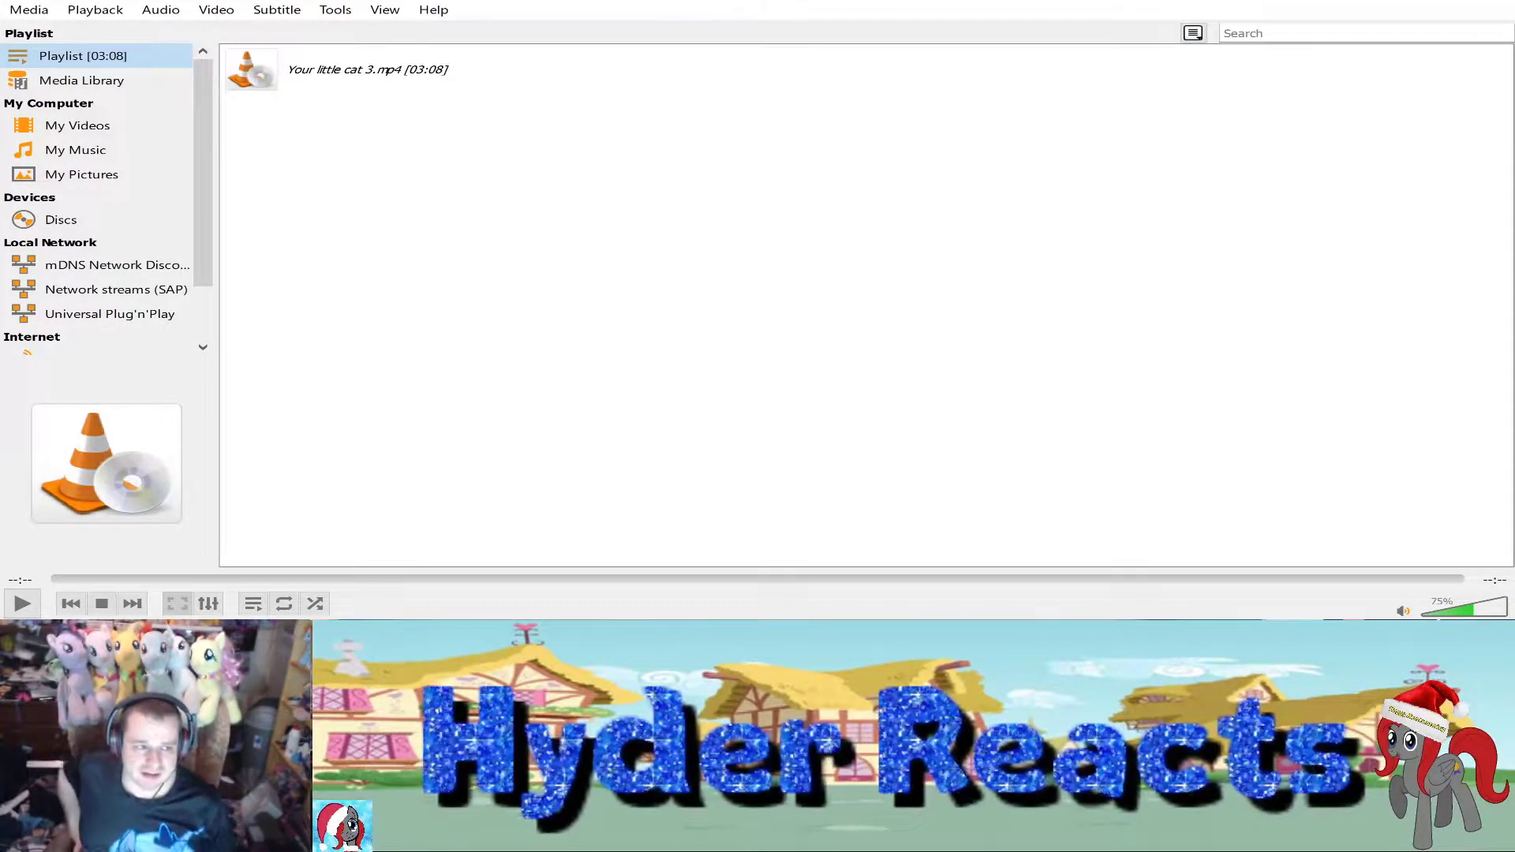
left_click(367, 69)
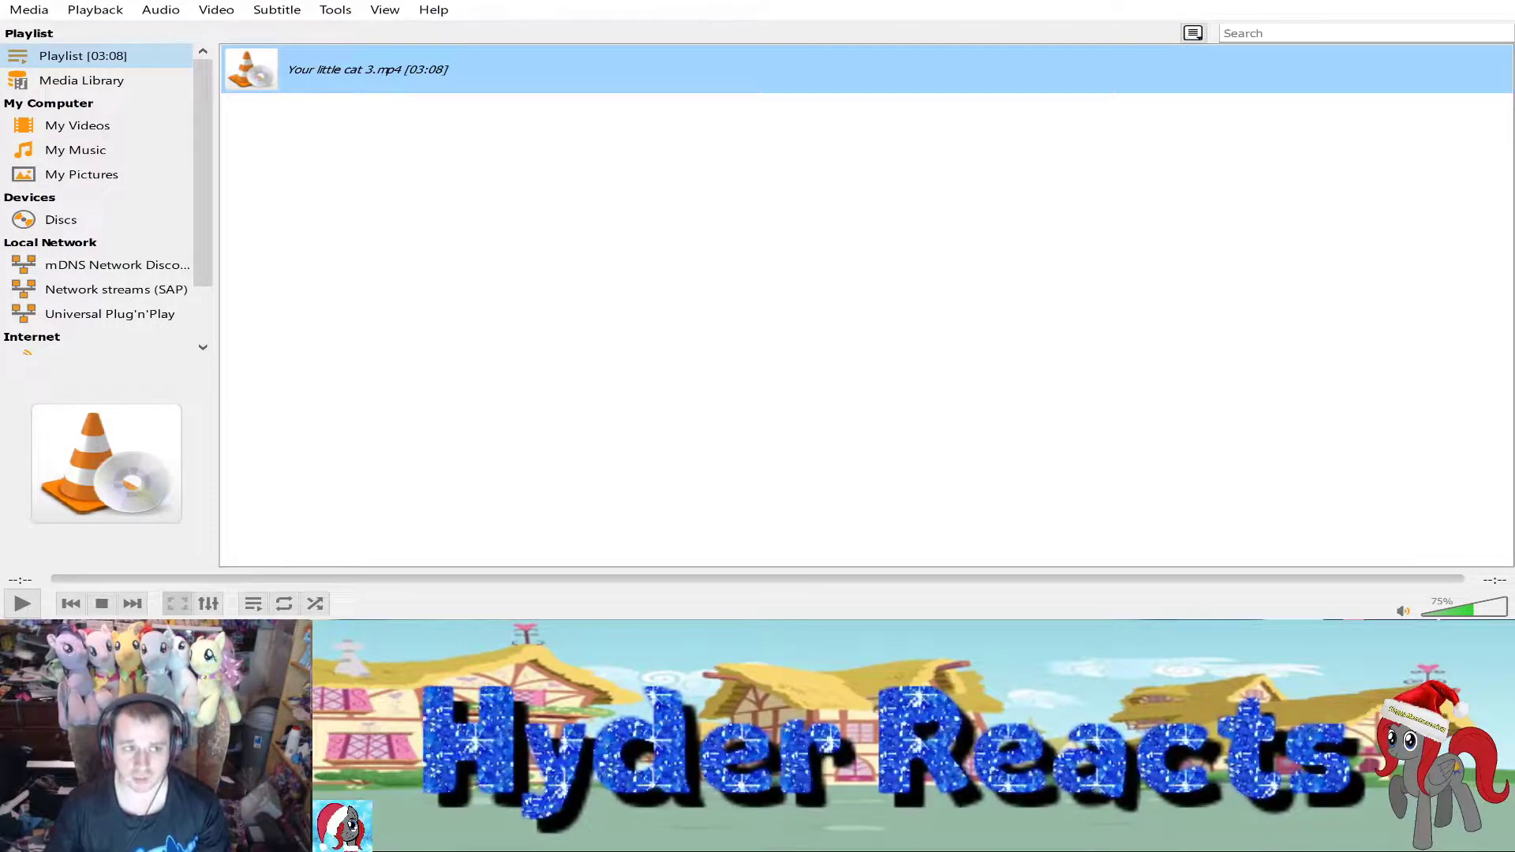
double_click(367, 69)
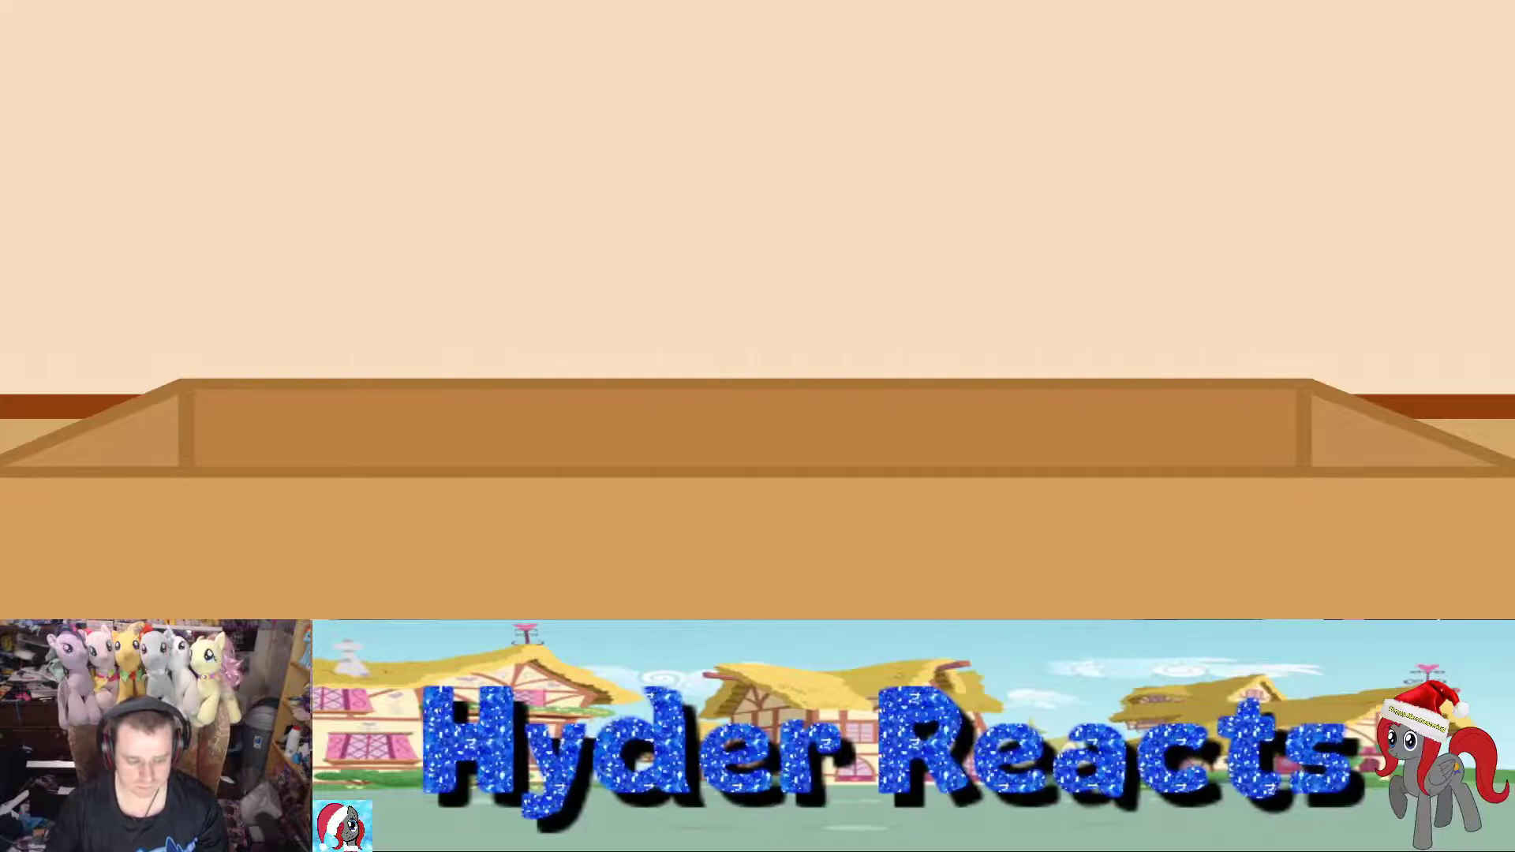